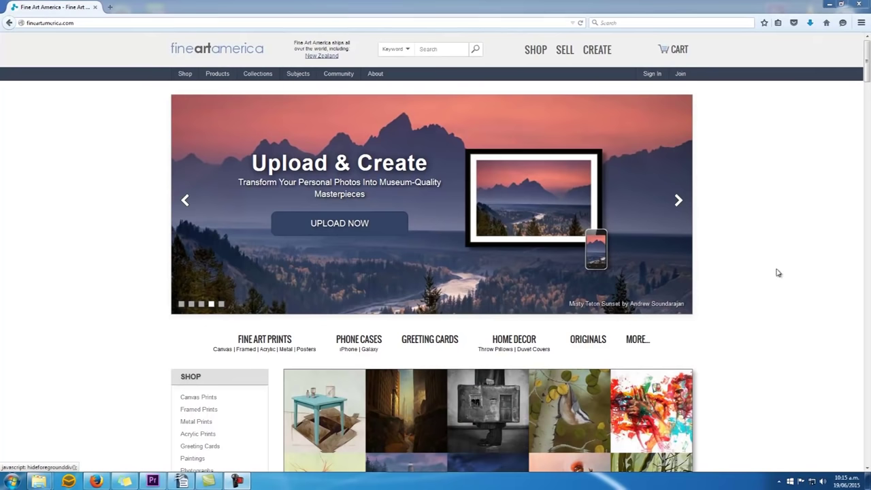
Step: Open the account registration form for artists and photographers
{"action": "left_click", "coordinate": [680, 75]}
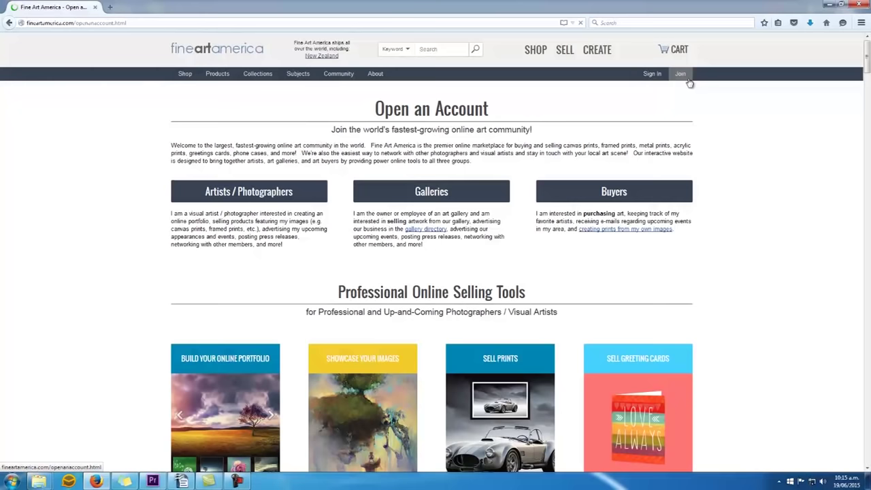
{"action": "left_click", "coordinate": [243, 194]}
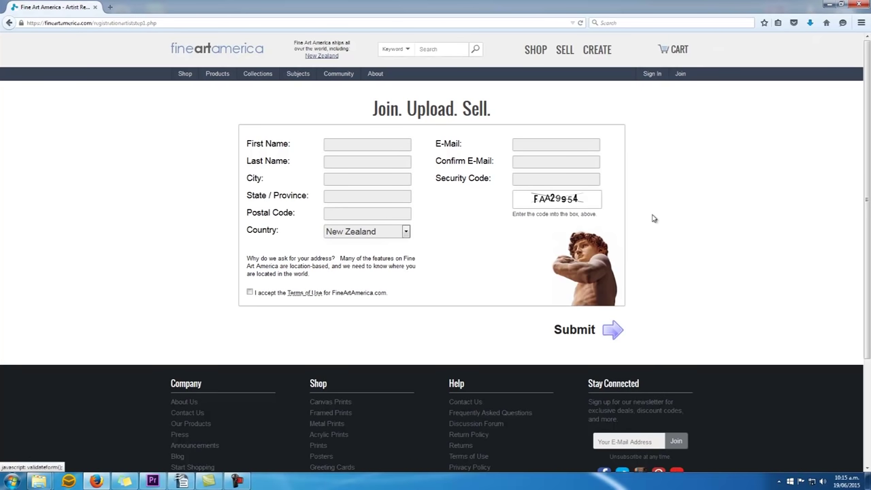
Step: Open the signed-in member's profile page and examine its headshot, biography and editing options
{"action": "mouse_move", "coordinate": [647, 77]}
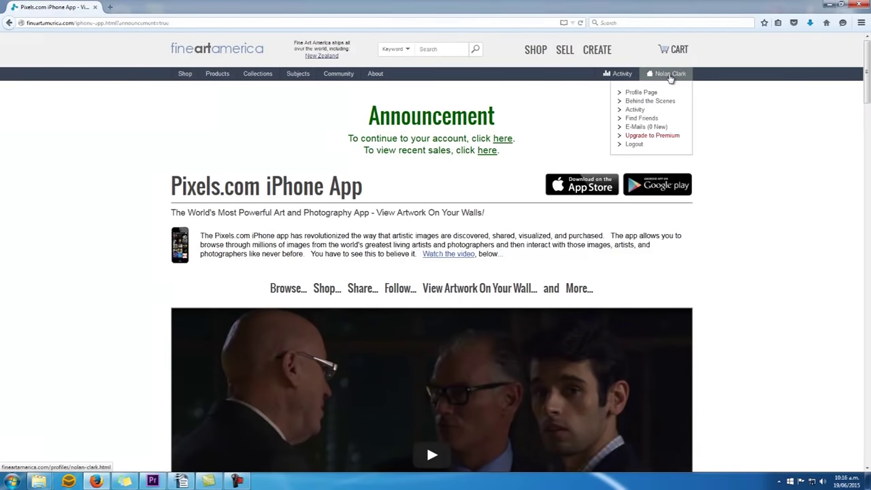
{"action": "left_click", "coordinate": [671, 75]}
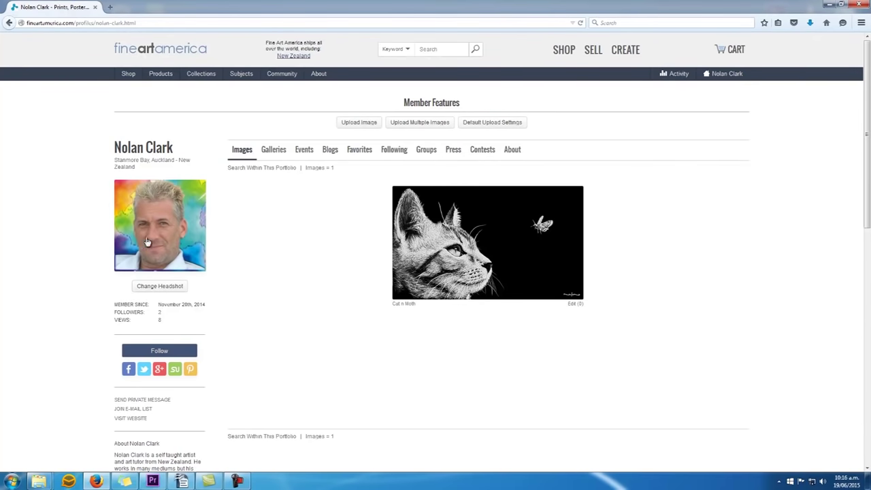
{"action": "scroll", "coordinate": [80, 291], "scroll_direction": "down", "scroll_amount": 3}
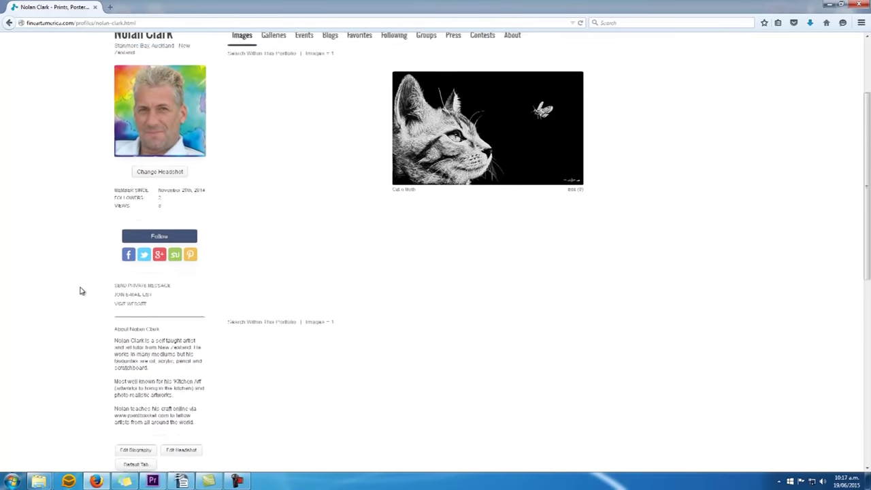
{"action": "scroll", "coordinate": [80, 291], "scroll_direction": "down", "scroll_amount": 5}
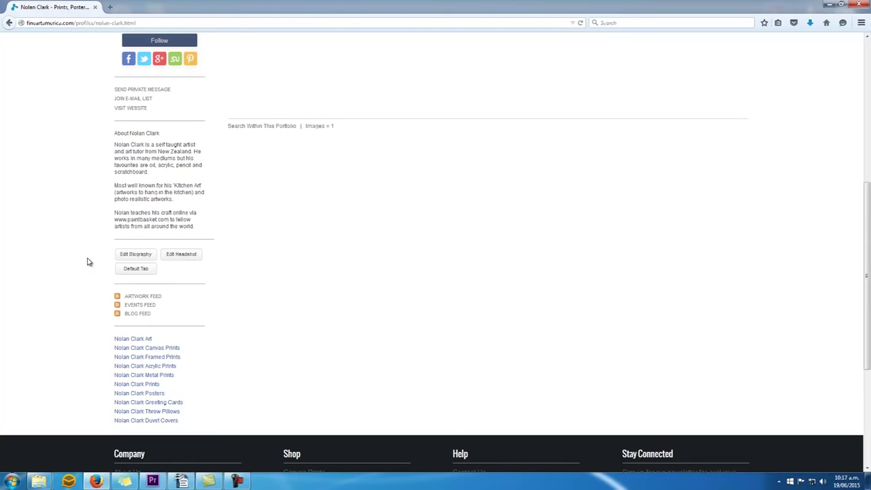
{"action": "scroll", "coordinate": [87, 262], "scroll_direction": "up", "scroll_amount": 8}
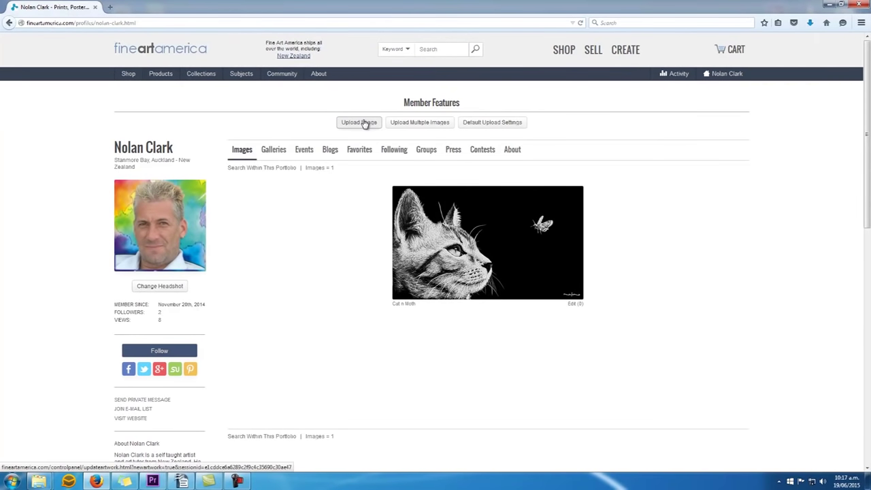
Step: Open the single-image upload page and read its guidelines on enlarging, compression, cropping, focus, illumination and glare
{"action": "left_click", "coordinate": [364, 123]}
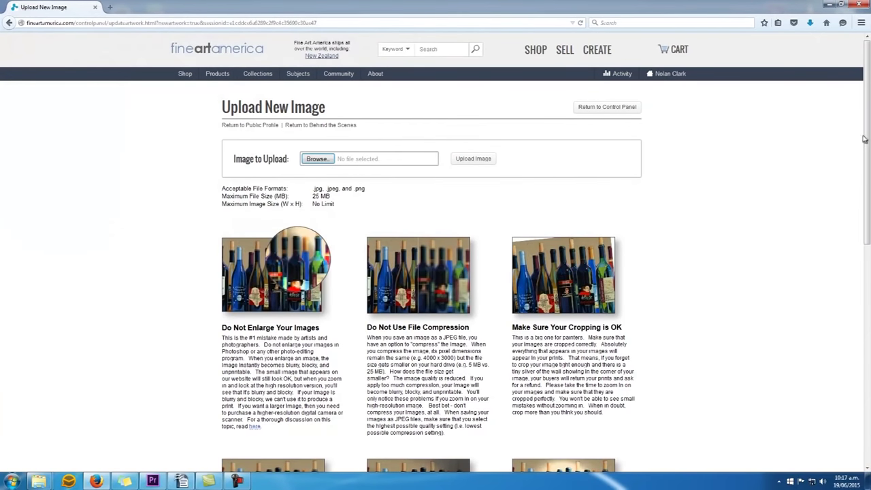
{"action": "left_click_drag", "start_coordinate": [865, 139], "coordinate": [867, 222]}
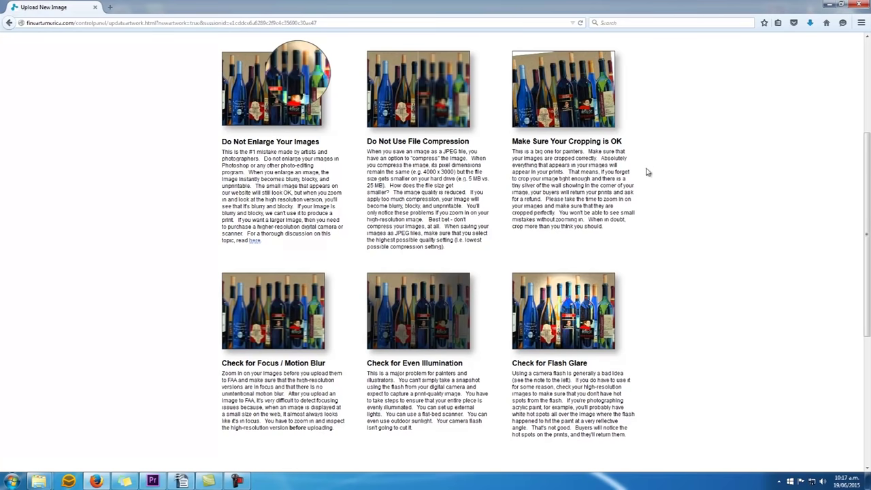
{"action": "scroll", "coordinate": [648, 170], "scroll_direction": "up", "scroll_amount": 5}
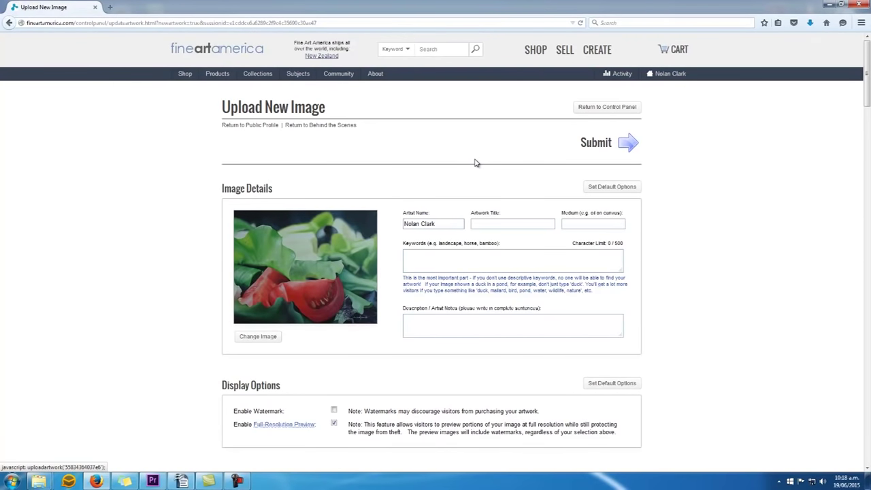
Step: Set the artwork title to Summer and the medium to Oil on Canvas in the image details
{"action": "left_click", "coordinate": [494, 224]}
{"action": "type", "text": "Summer"}
{"action": "key", "text": "Tab"}
{"action": "type", "text": "Oil on Canvas"}
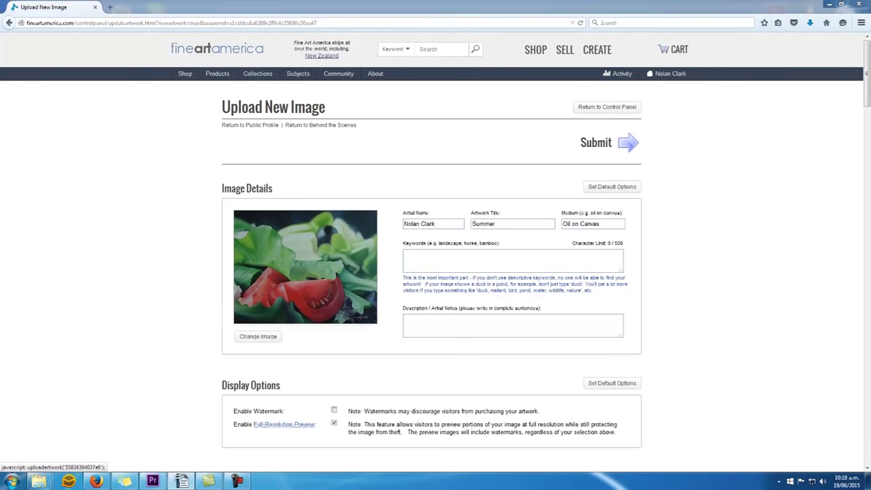
Step: Paste the keywords "salad, tomato, still life, lettuce, olive, cheese, summer" and the prepared artwork description into the image details
{"action": "right_click", "coordinate": [424, 253]}
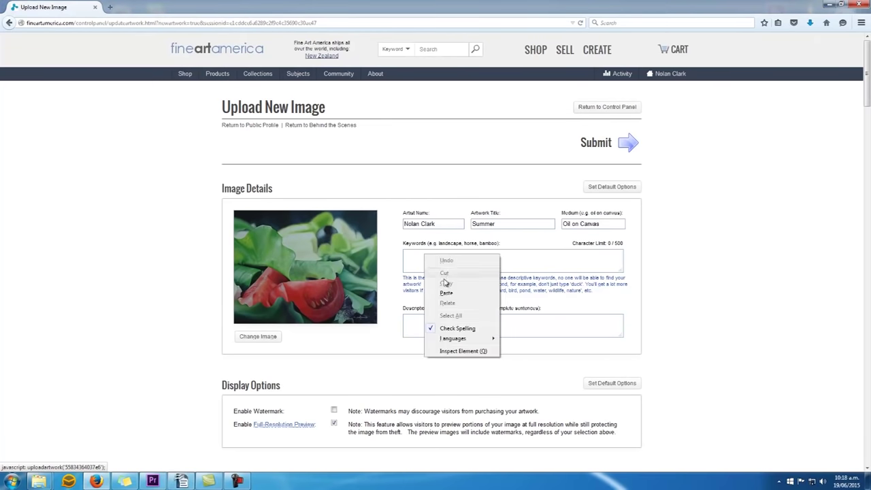
{"action": "left_click", "coordinate": [447, 294]}
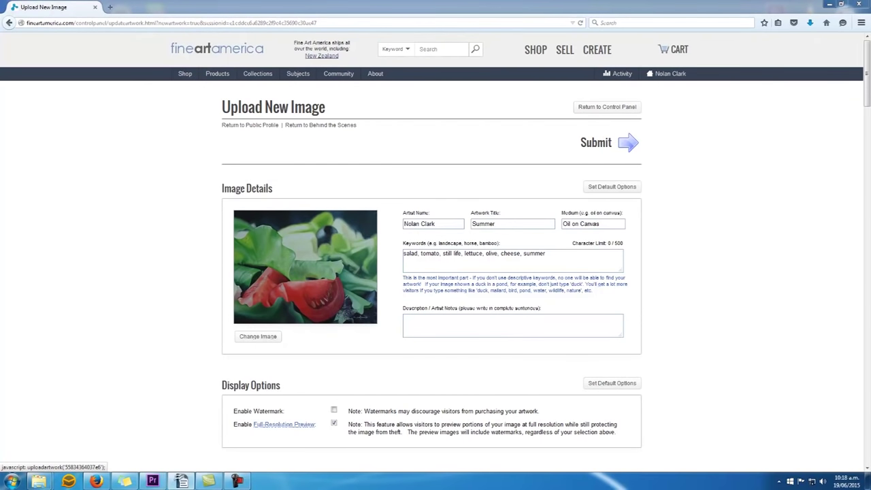
{"action": "left_click", "coordinate": [428, 326]}
{"action": "right_click", "coordinate": [428, 327]}
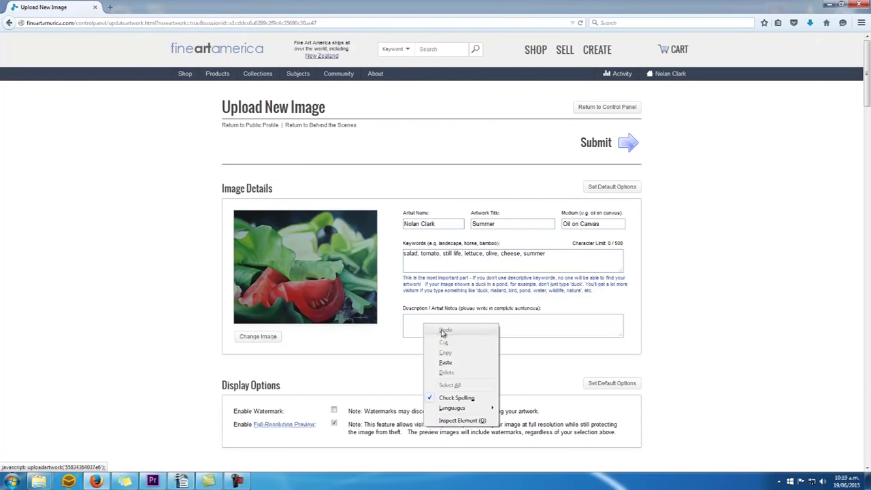
{"action": "left_click", "coordinate": [453, 367]}
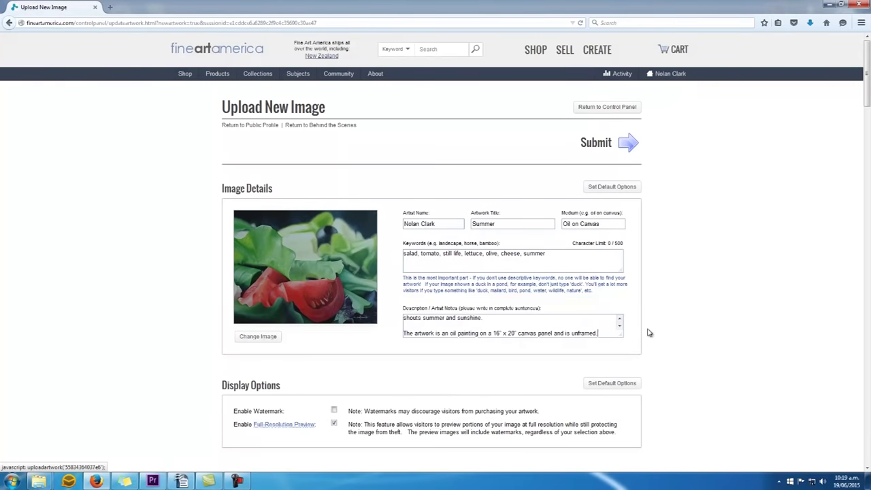
Step: Assign the artwork to the Paintings category
{"action": "scroll", "coordinate": [648, 332], "scroll_direction": "down", "scroll_amount": 5}
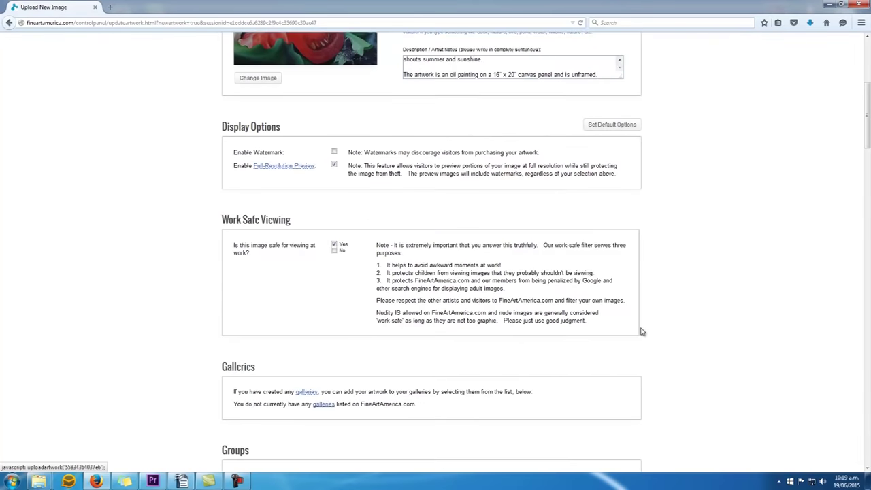
{"action": "scroll", "coordinate": [653, 338], "scroll_direction": "down", "scroll_amount": 4}
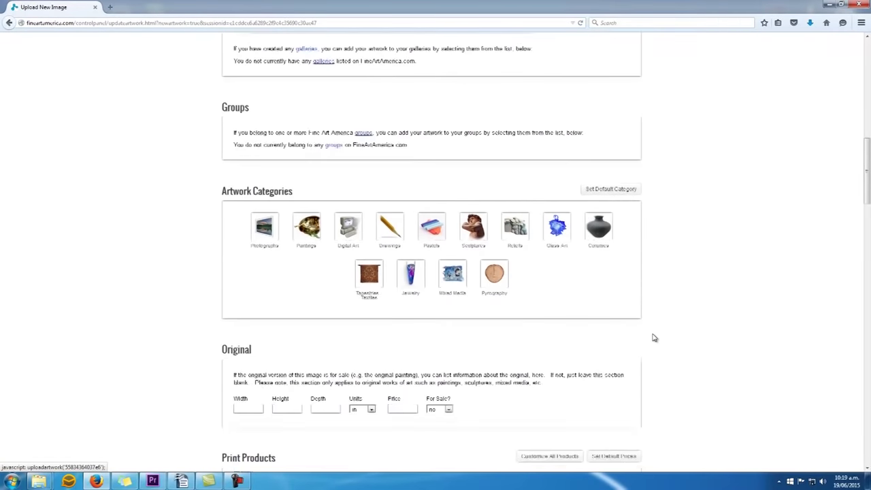
{"action": "scroll", "coordinate": [653, 338], "scroll_direction": "down", "scroll_amount": 1}
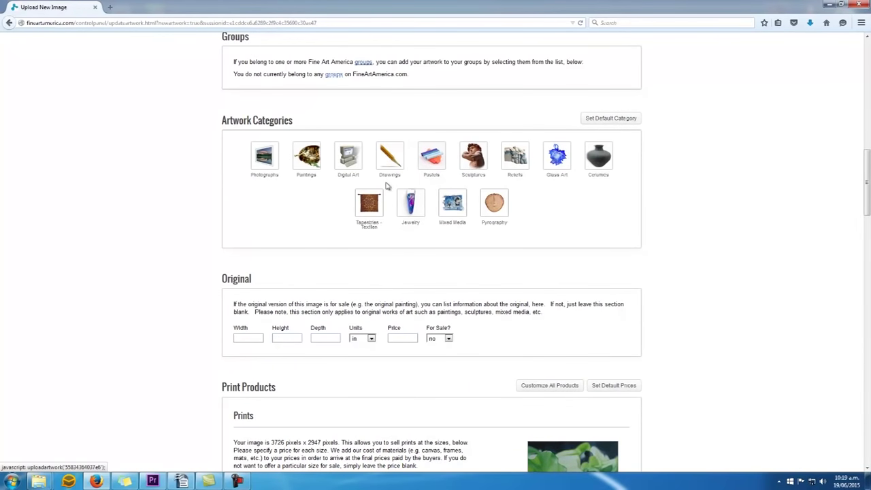
{"action": "left_click", "coordinate": [308, 156]}
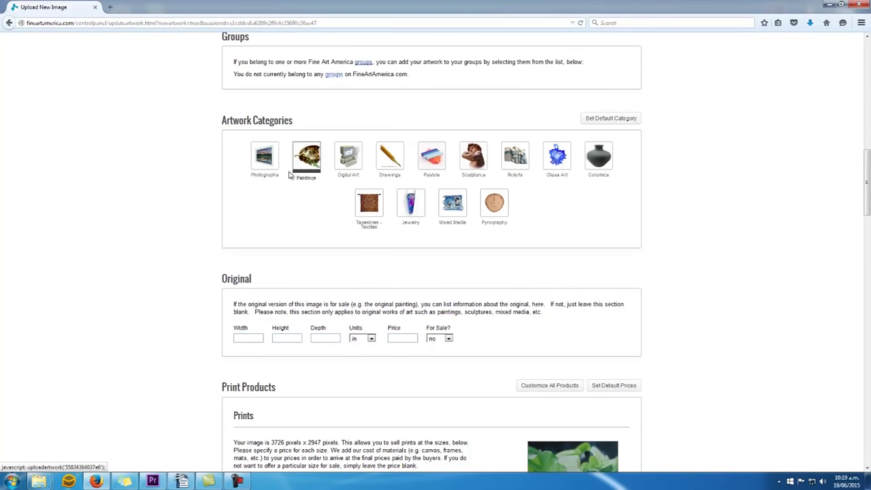
Step: List the original as for sale with width 20 in, height 16 in, depth 0 and price 800
{"action": "scroll", "coordinate": [199, 223], "scroll_direction": "down", "scroll_amount": 3}
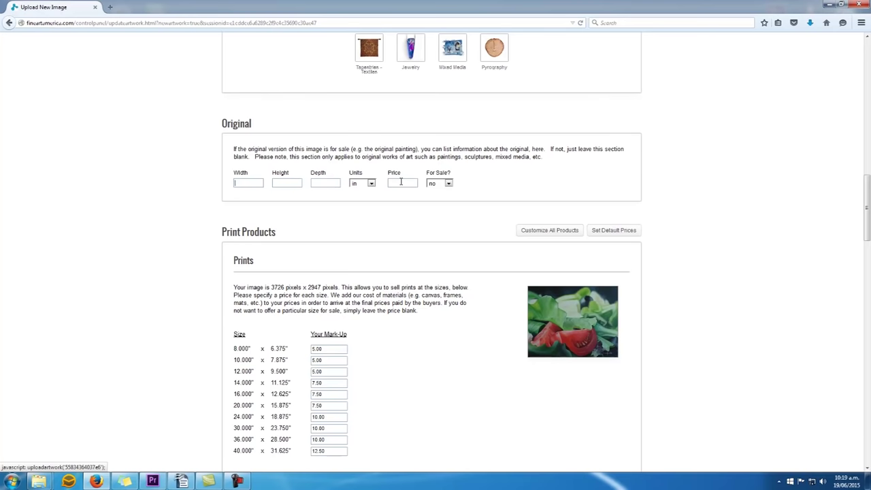
{"action": "type", "text": "16"}
{"action": "left_click_drag", "start_coordinate": [259, 184], "coordinate": [225, 184]}
{"action": "type", "text": "20"}
{"action": "type", "text": "16"}
{"action": "type", "text": "0"}
{"action": "type", "text": "800"}
{"action": "left_click", "coordinate": [449, 184]}
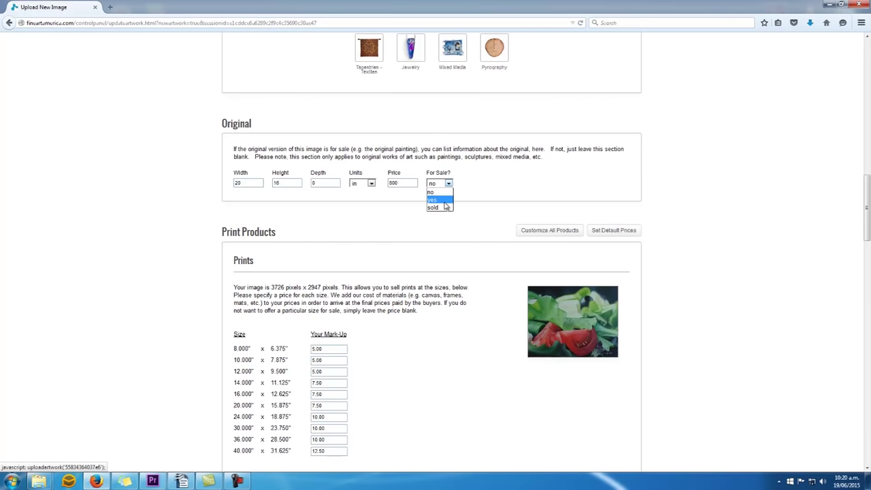
{"action": "left_click", "coordinate": [445, 200]}
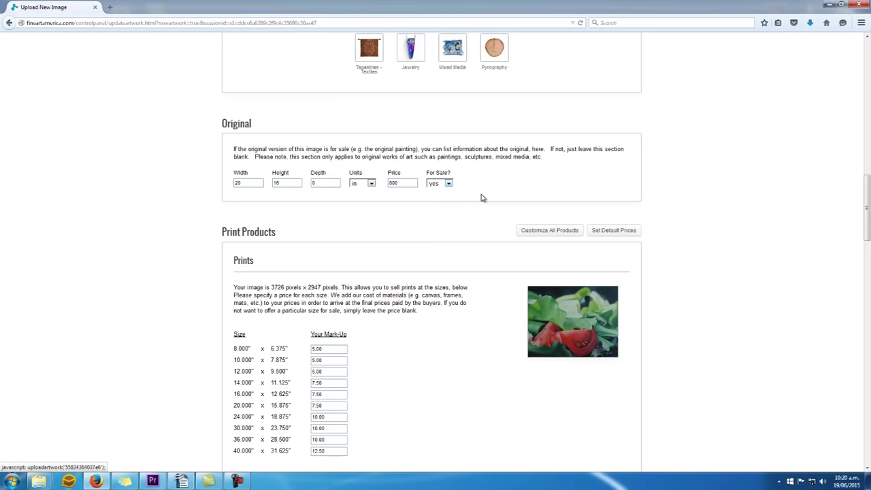
{"action": "left_click", "coordinate": [449, 183]}
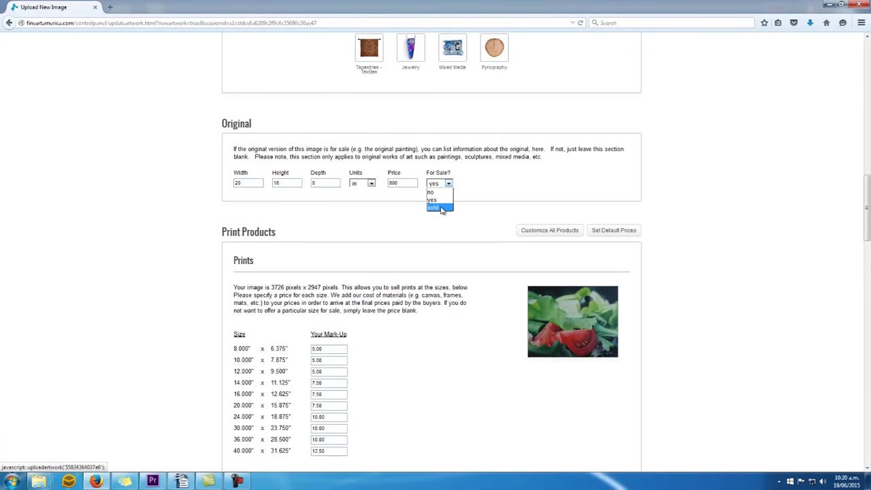
{"action": "left_click", "coordinate": [439, 200]}
Step: Clear the print mark-ups for all sizes from 20" x 15.875" up to 40" x 31.625"
{"action": "scroll", "coordinate": [433, 216], "scroll_direction": "down", "scroll_amount": 3}
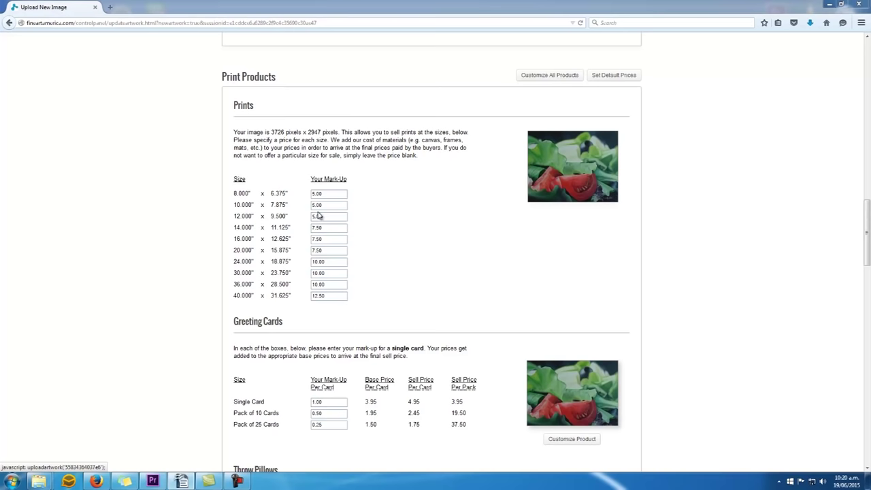
{"action": "left_click_drag", "start_coordinate": [331, 296], "coordinate": [297, 296]}
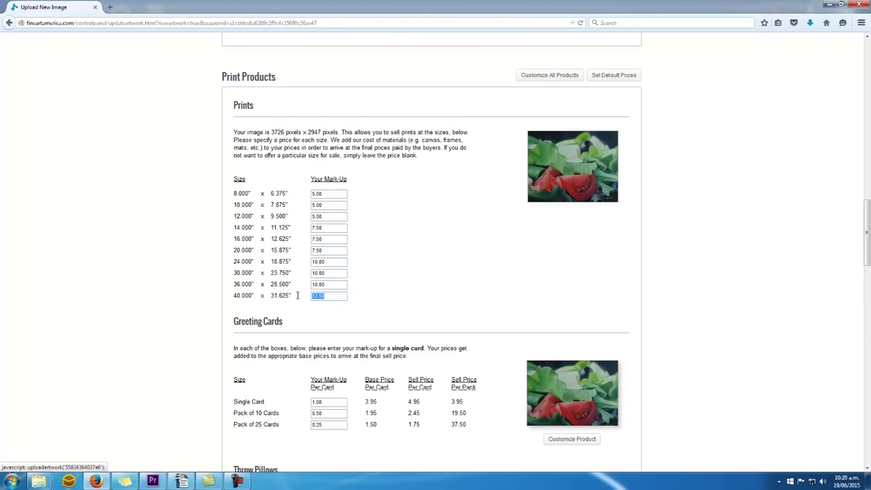
{"action": "key", "text": "BackSpace"}
{"action": "left_click_drag", "start_coordinate": [329, 285], "coordinate": [257, 267]}
{"action": "key", "text": "BackSpace"}
{"action": "key", "text": "BackSpace"}
{"action": "left_click_drag", "start_coordinate": [335, 261], "coordinate": [278, 259]}
{"action": "key", "text": "BackSpace"}
{"action": "left_click_drag", "start_coordinate": [333, 250], "coordinate": [258, 257]}
{"action": "key", "text": "BackSpace"}
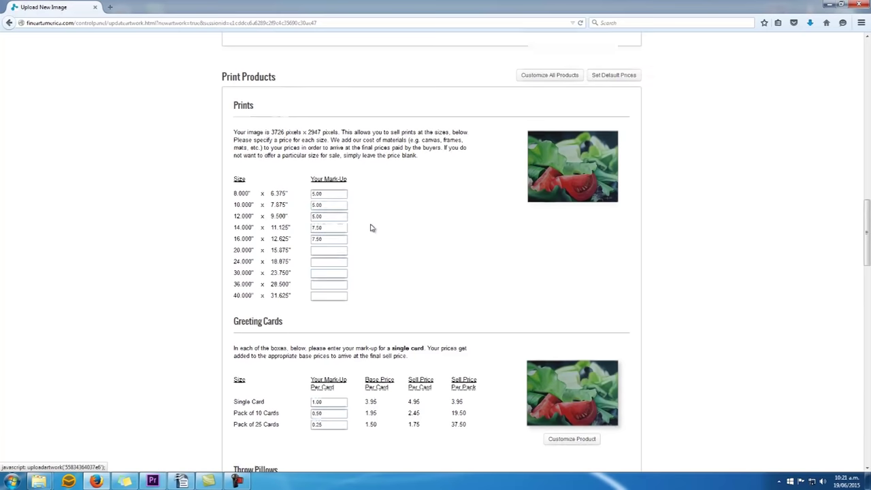
Step: Customize the phone case by reducing the artwork's image size and moving the picture down on the case
{"action": "scroll", "coordinate": [182, 323], "scroll_direction": "down", "scroll_amount": 5}
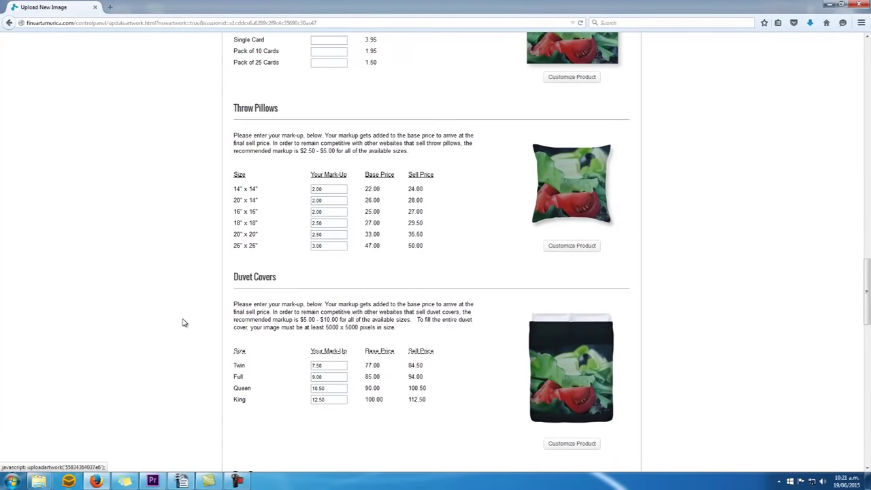
{"action": "scroll", "coordinate": [183, 323], "scroll_direction": "down", "scroll_amount": 4}
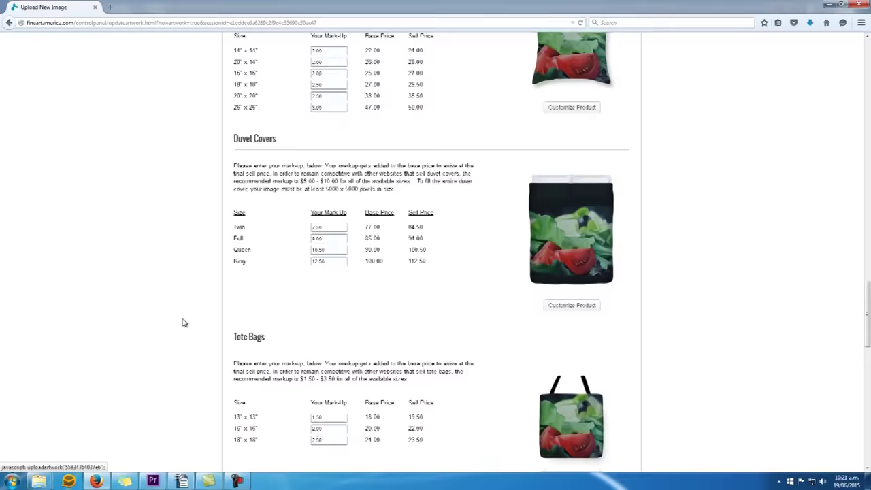
{"action": "scroll", "coordinate": [183, 323], "scroll_direction": "down", "scroll_amount": 2}
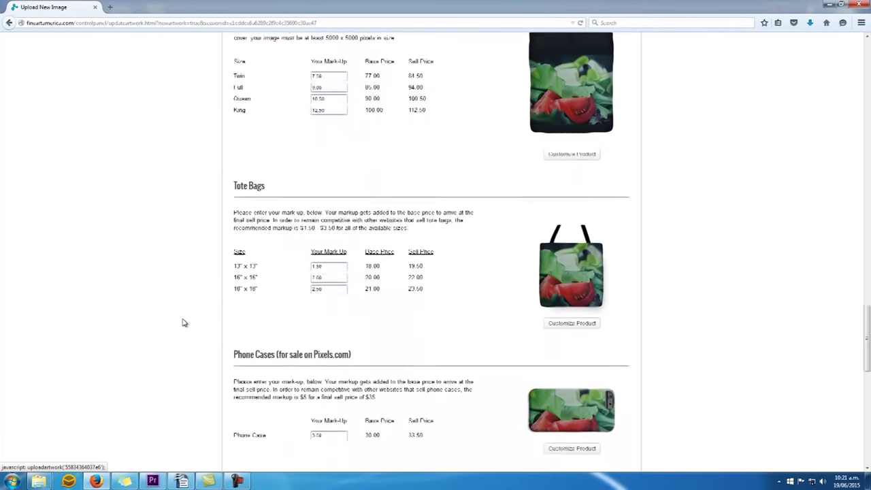
{"action": "scroll", "coordinate": [183, 322], "scroll_direction": "down", "scroll_amount": 2}
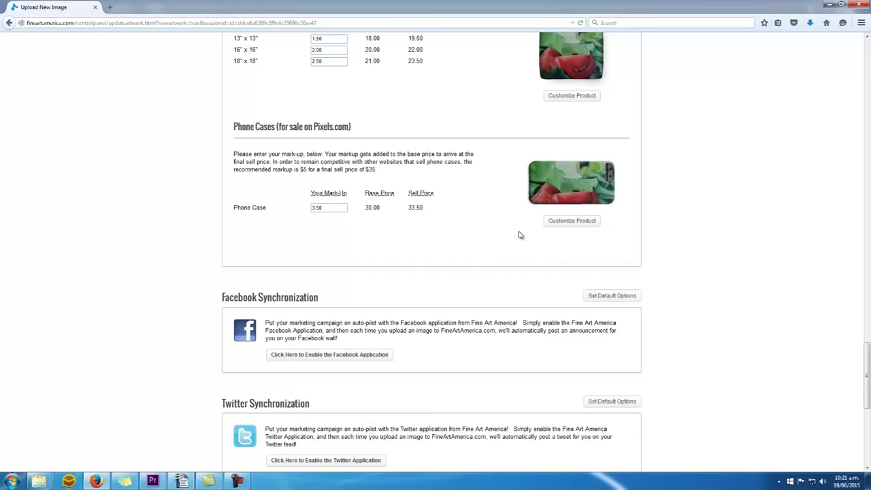
{"action": "left_click", "coordinate": [572, 221]}
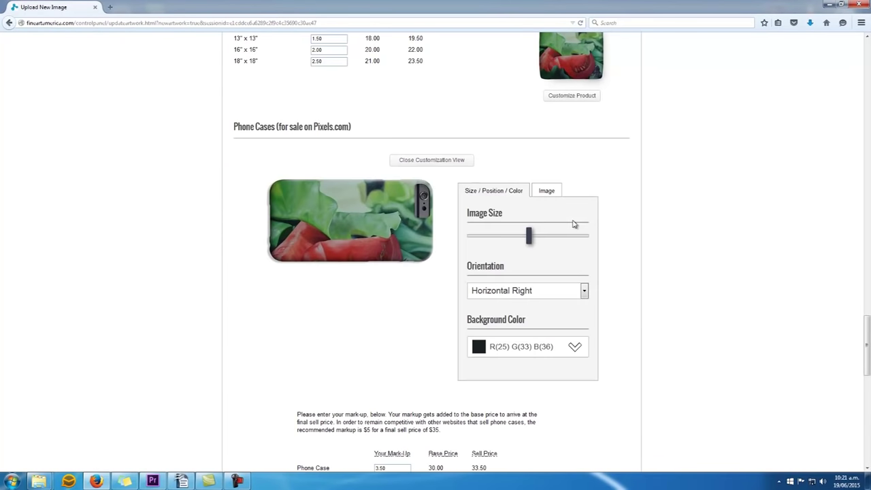
{"action": "mouse_move", "coordinate": [529, 236]}
{"action": "left_mouse_down"}
{"action": "mouse_move", "coordinate": [509, 239]}
{"action": "mouse_move", "coordinate": [526, 238]}
{"action": "left_mouse_up"}
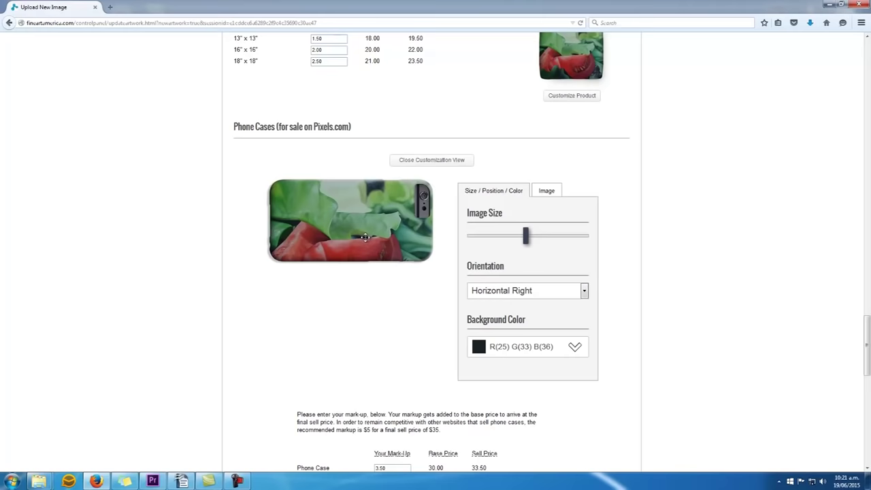
{"action": "mouse_move", "coordinate": [361, 237]}
{"action": "left_click_drag", "start_coordinate": [360, 237], "coordinate": [360, 266]}
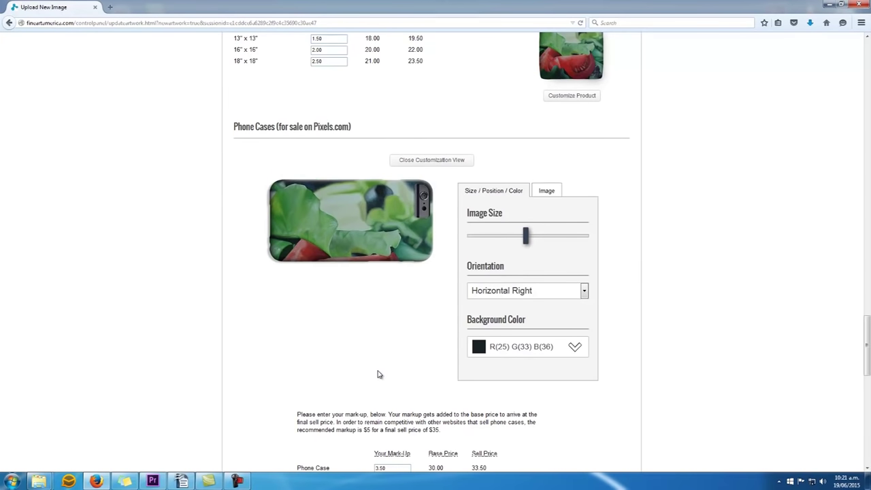
{"action": "left_click", "coordinate": [526, 238]}
{"action": "left_click_drag", "start_coordinate": [526, 238], "coordinate": [507, 237]}
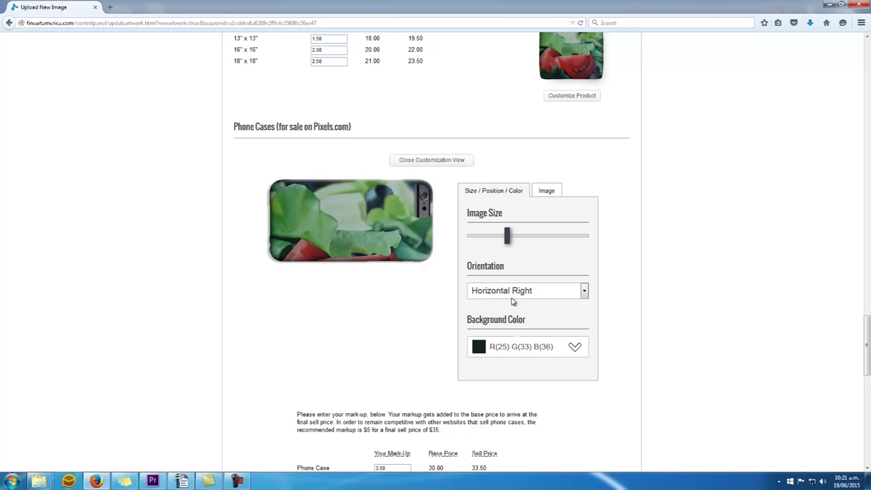
Step: Set the phone case's background color to dark green, #003d00
{"action": "left_click", "coordinate": [576, 347]}
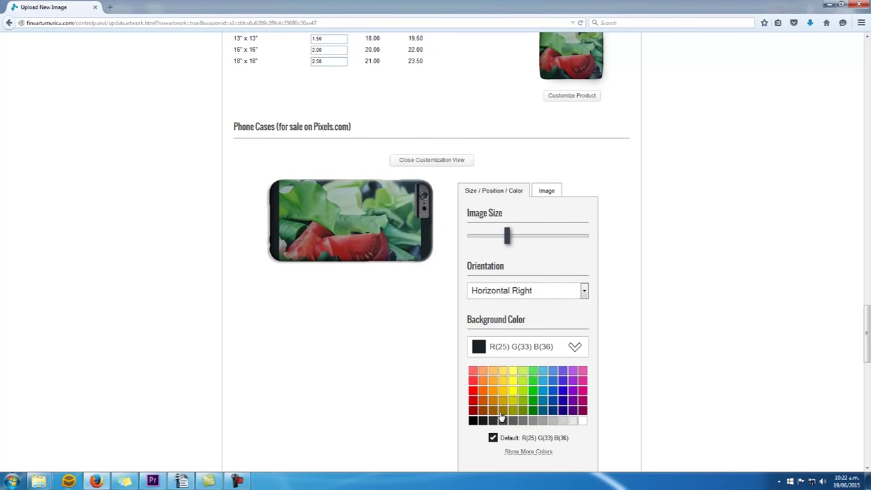
{"action": "left_click", "coordinate": [543, 412]}
{"action": "scroll", "coordinate": [354, 168], "scroll_direction": "down", "scroll_amount": 1}
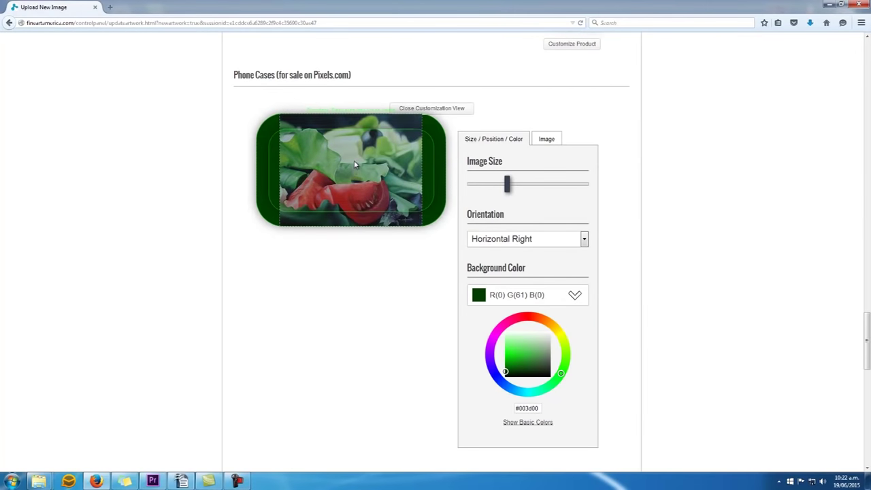
Step: Enlarge the artwork on the phone case to cover the background and shift it upward to show the tomato
{"action": "left_click_drag", "start_coordinate": [507, 180], "coordinate": [523, 185]}
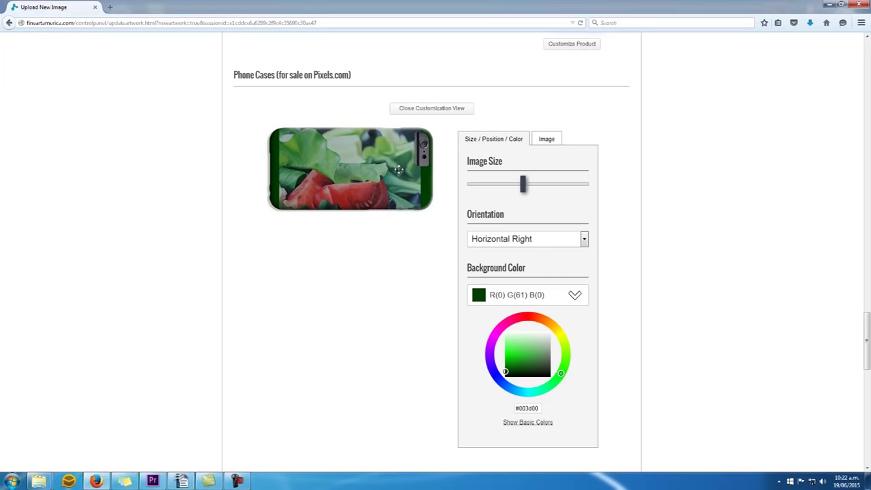
{"action": "left_click_drag", "start_coordinate": [347, 179], "coordinate": [349, 156]}
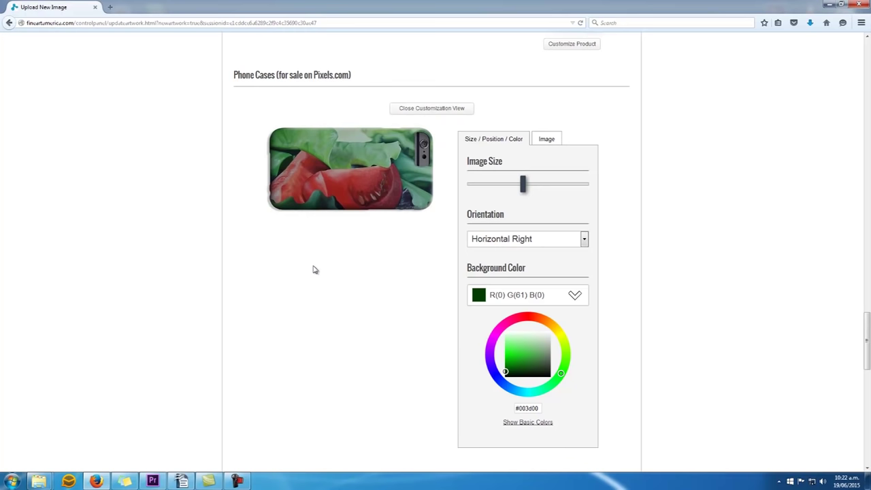
{"action": "scroll", "coordinate": [314, 270], "scroll_direction": "down", "scroll_amount": 5}
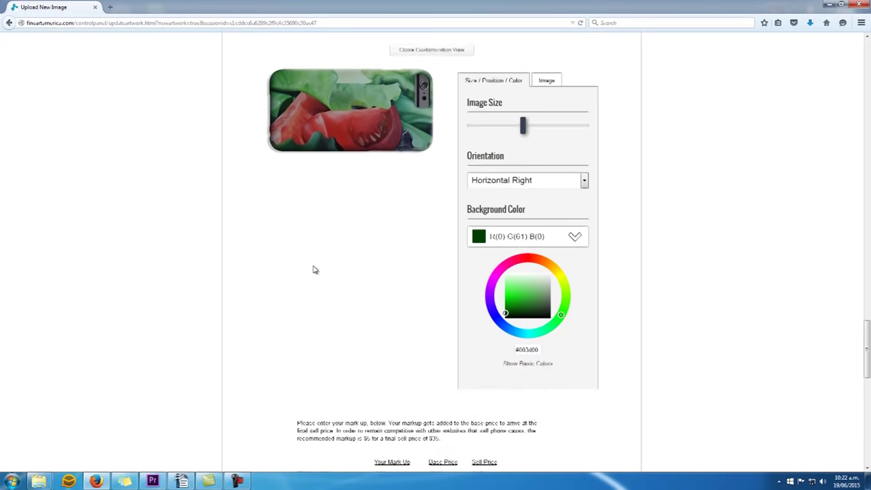
{"action": "scroll", "coordinate": [314, 269], "scroll_direction": "down", "scroll_amount": 2}
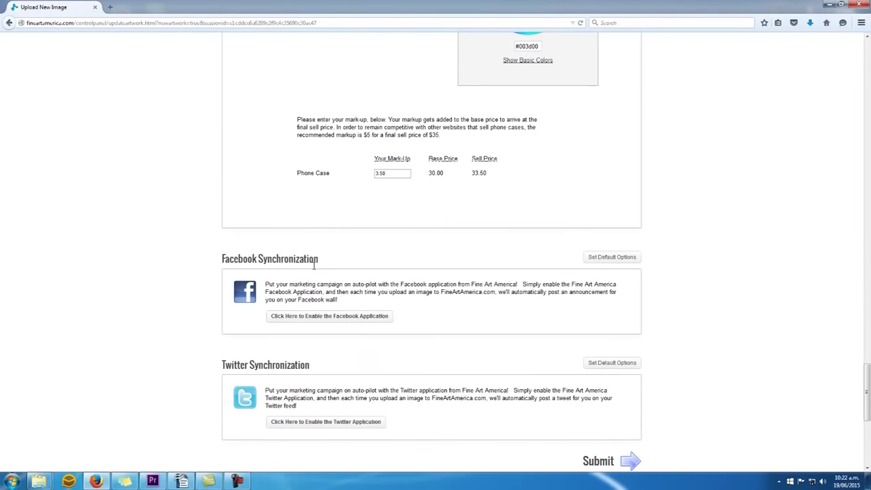